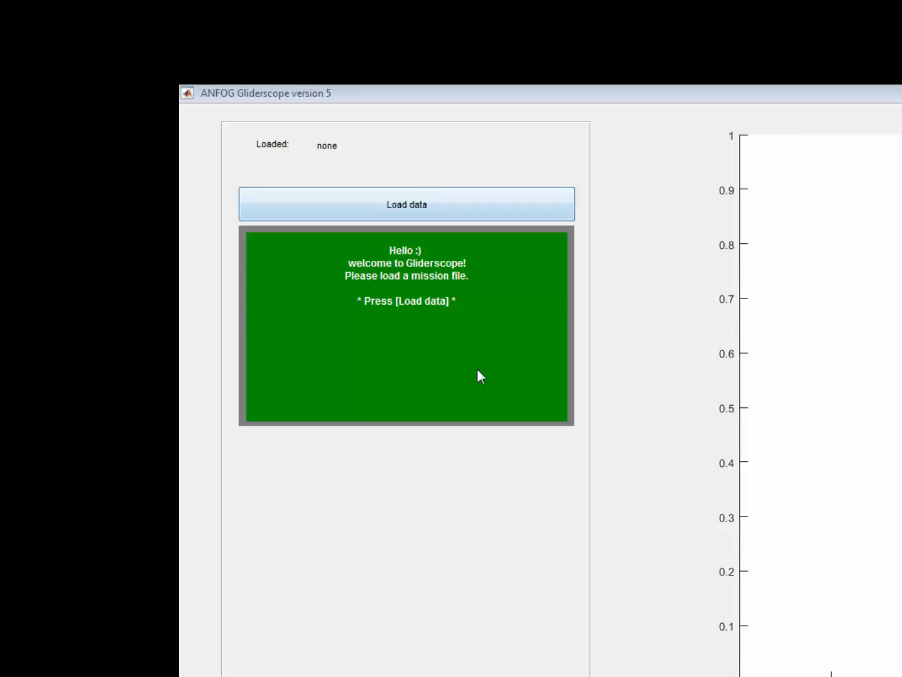
# - Load the mission data file SampleData.nc from the Desktop
pyautogui.click(473, 210)
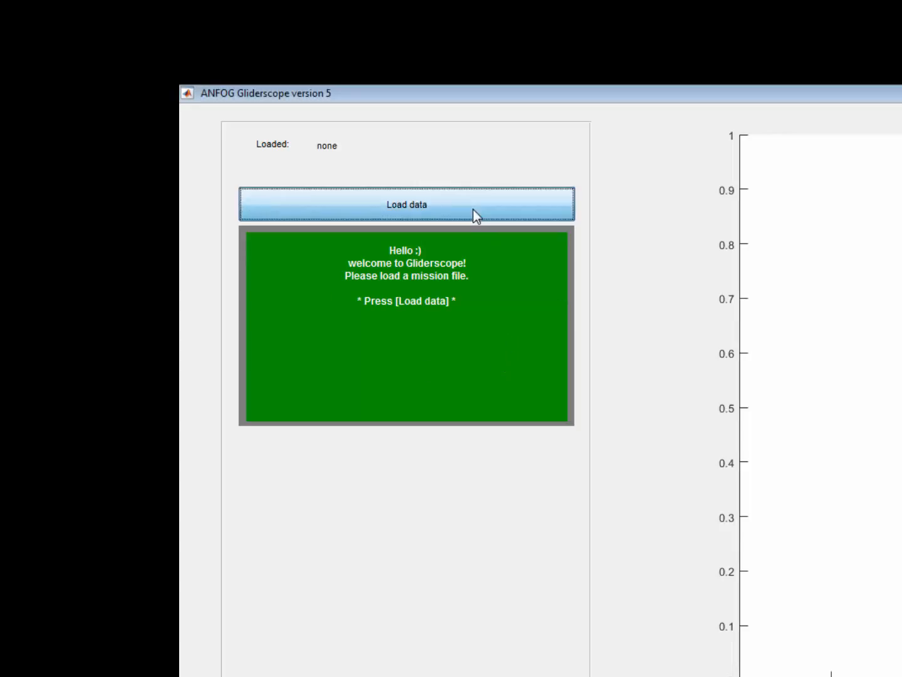
pyautogui.click(266, 220)
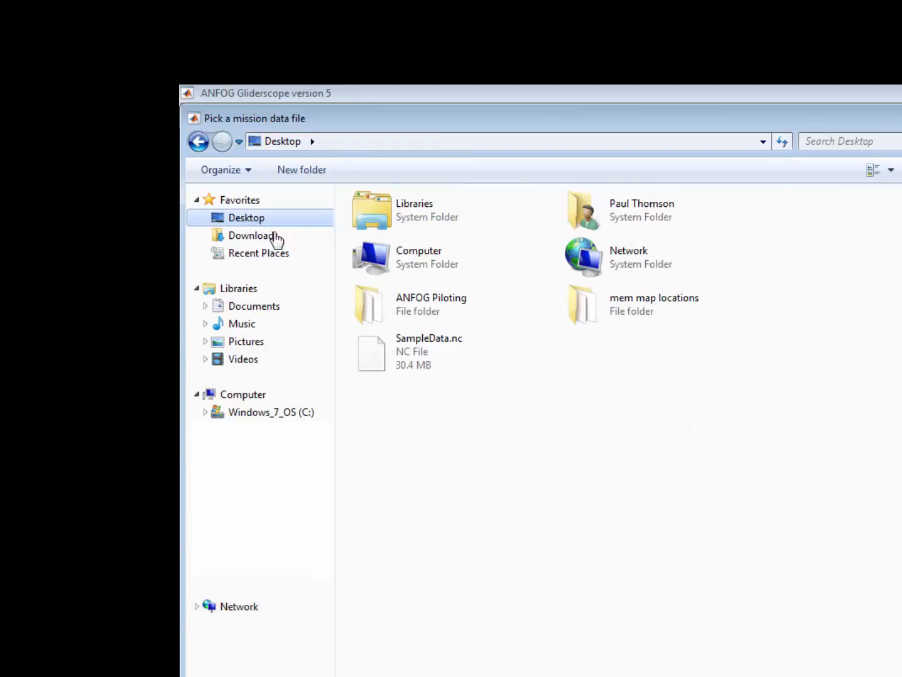
pyautogui.doubleClick(421, 349)
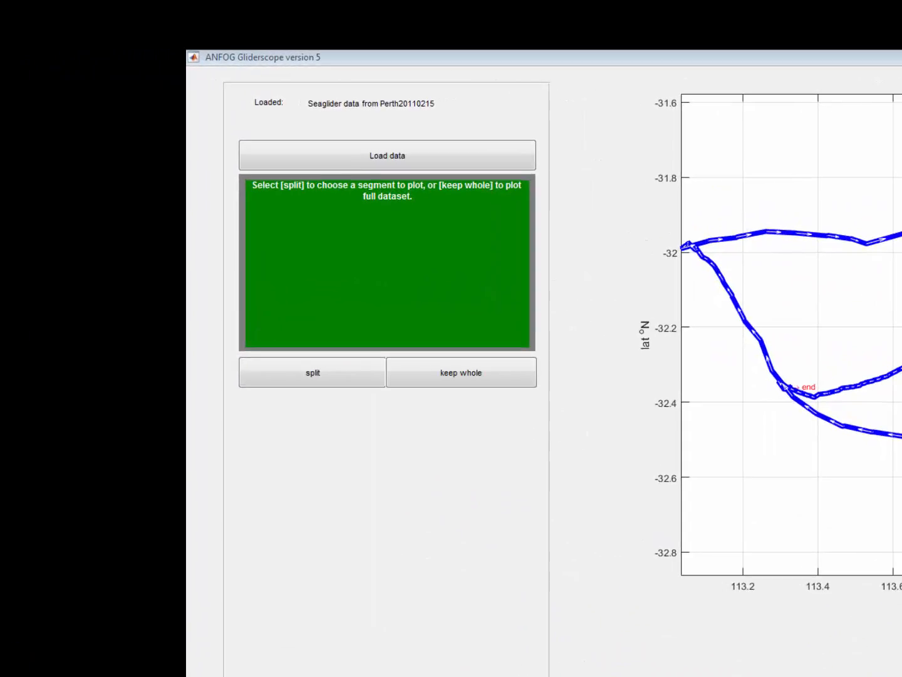
# - Split the dataset to the flightpath segment from near the start at about 115.2°E to the western end at about 113.1°E, and finish the selection
pyautogui.click(287, 371)
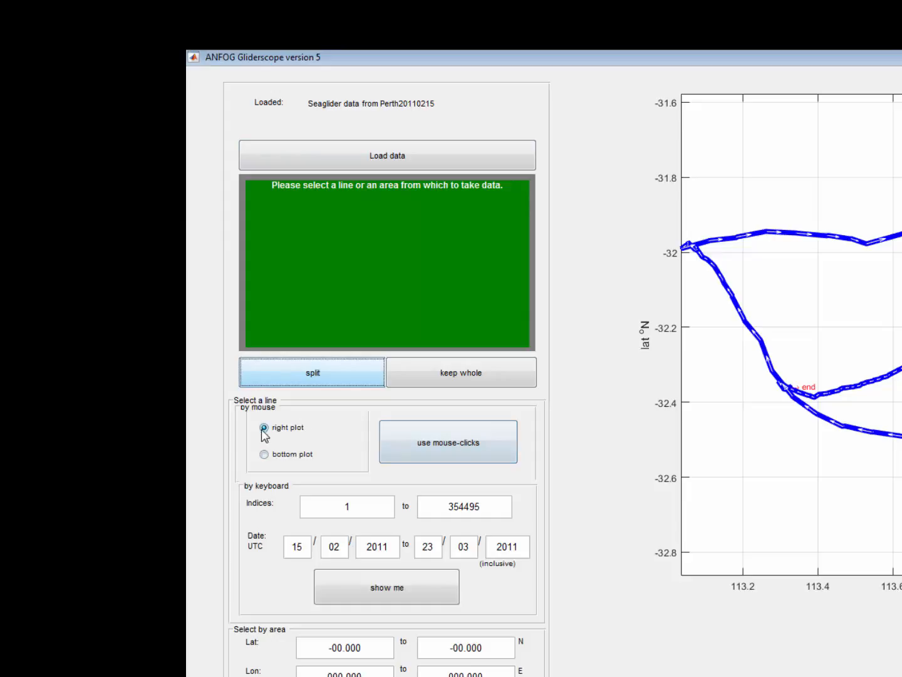
pyautogui.click(451, 445)
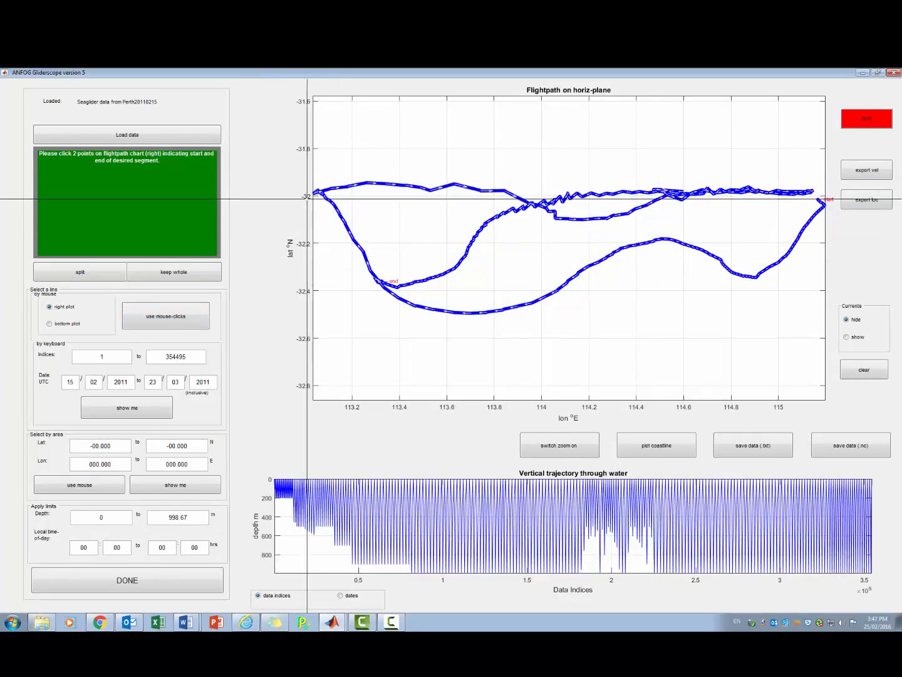
pyautogui.click(325, 197)
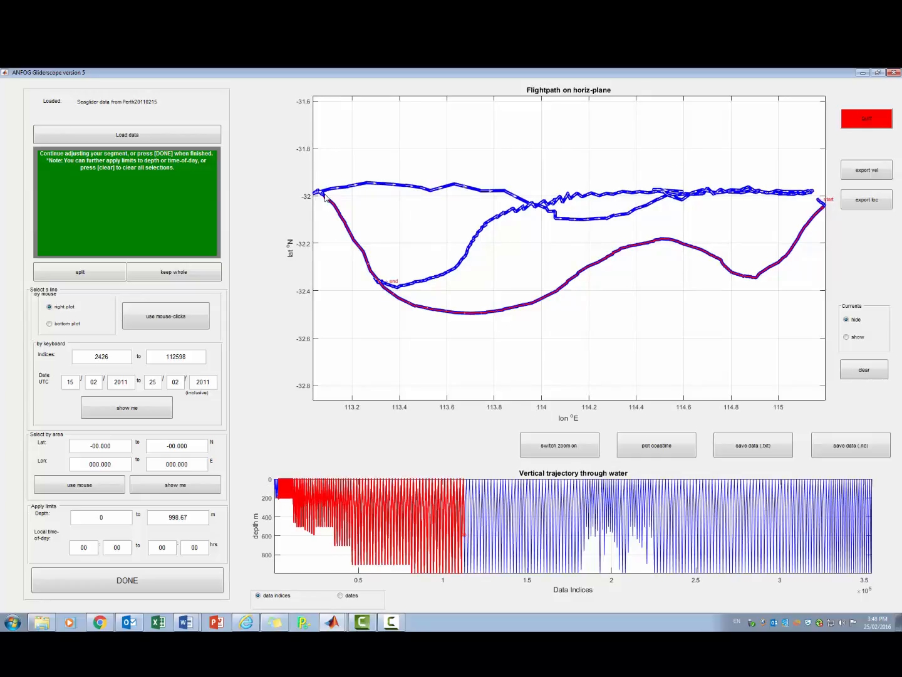
pyautogui.click(140, 578)
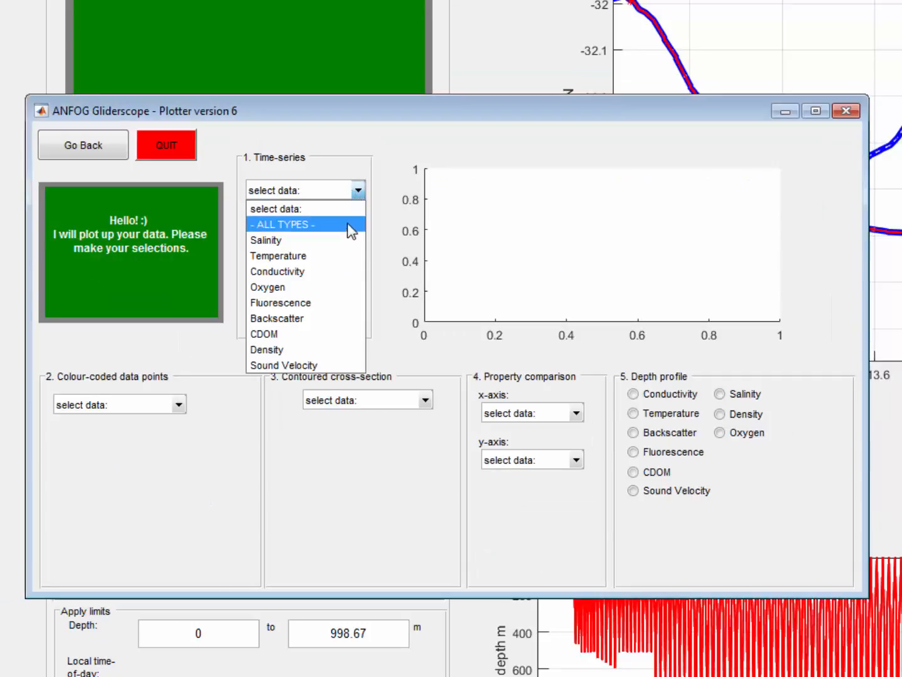
# - Display the Temperature time-series in the plotter and plot it in a separate figure
pyautogui.click(336, 255)
pyautogui.click(331, 234)
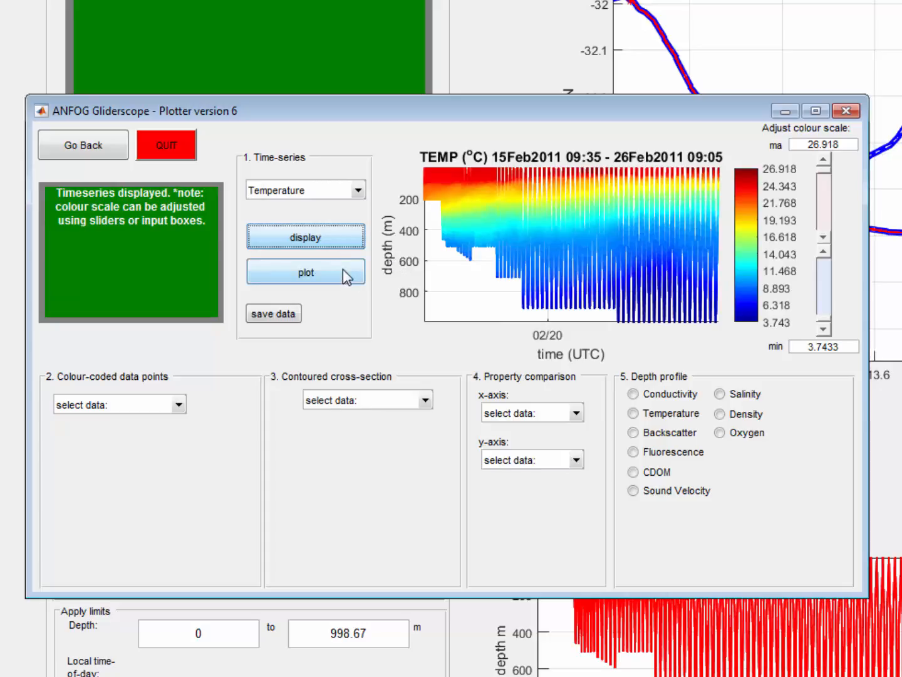
pyautogui.click(343, 269)
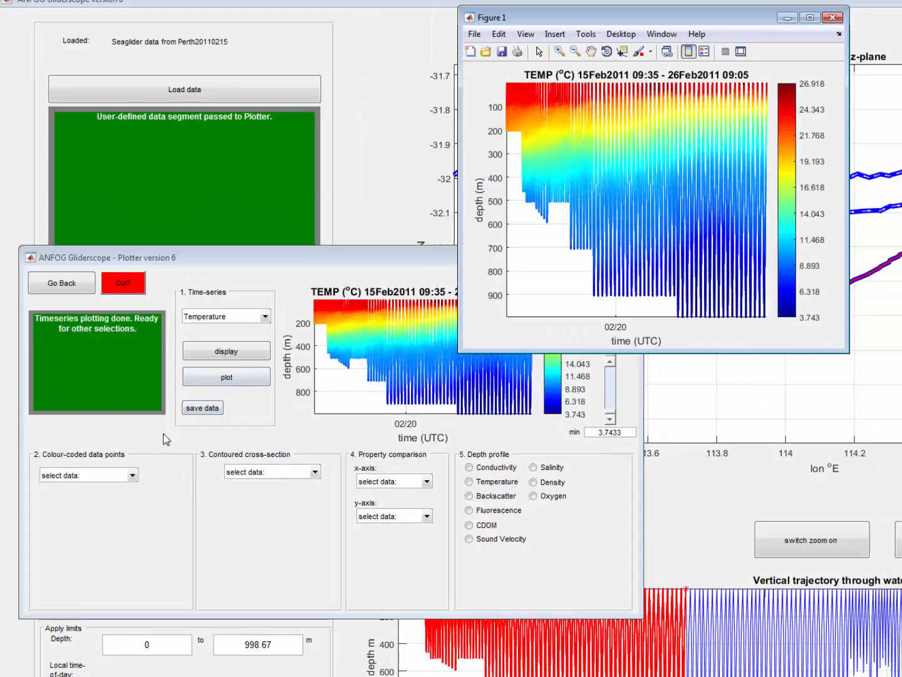
# - Display the Salinity time-series in the plotter and plot it in its own figure
pyautogui.click(266, 316)
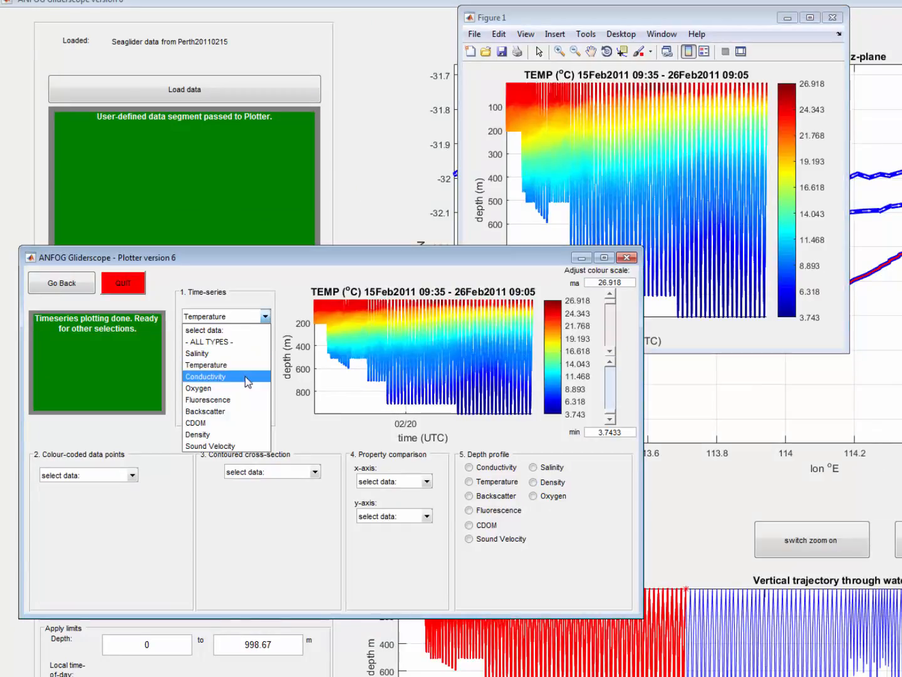
pyautogui.click(233, 354)
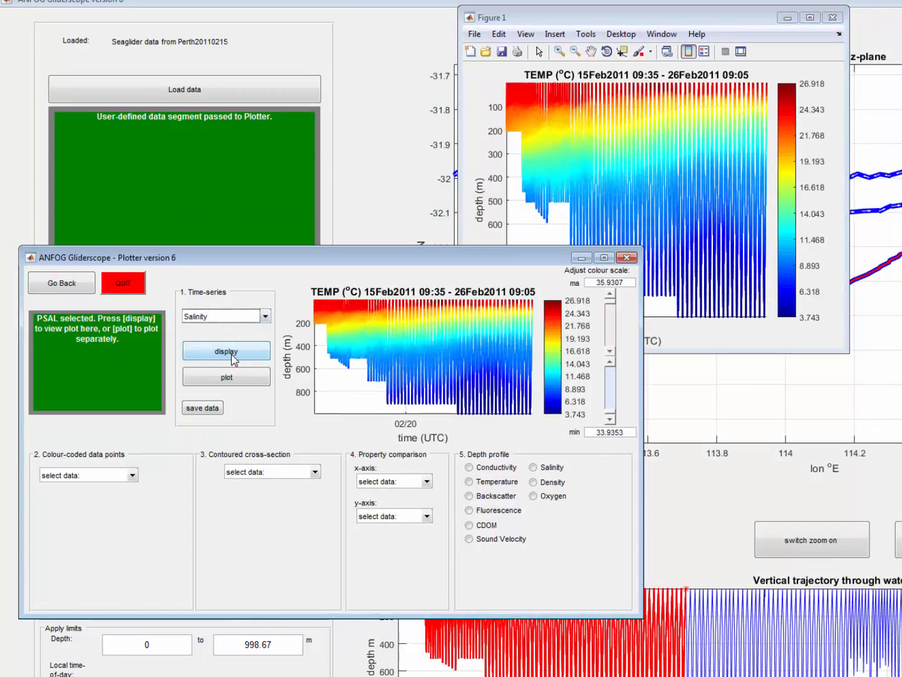
pyautogui.click(229, 359)
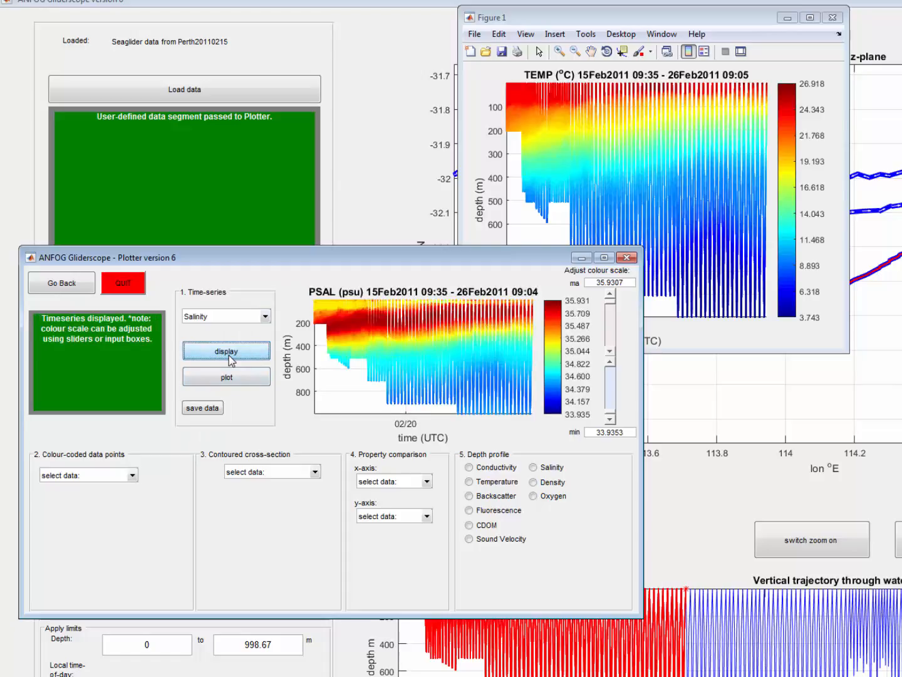
pyautogui.click(227, 376)
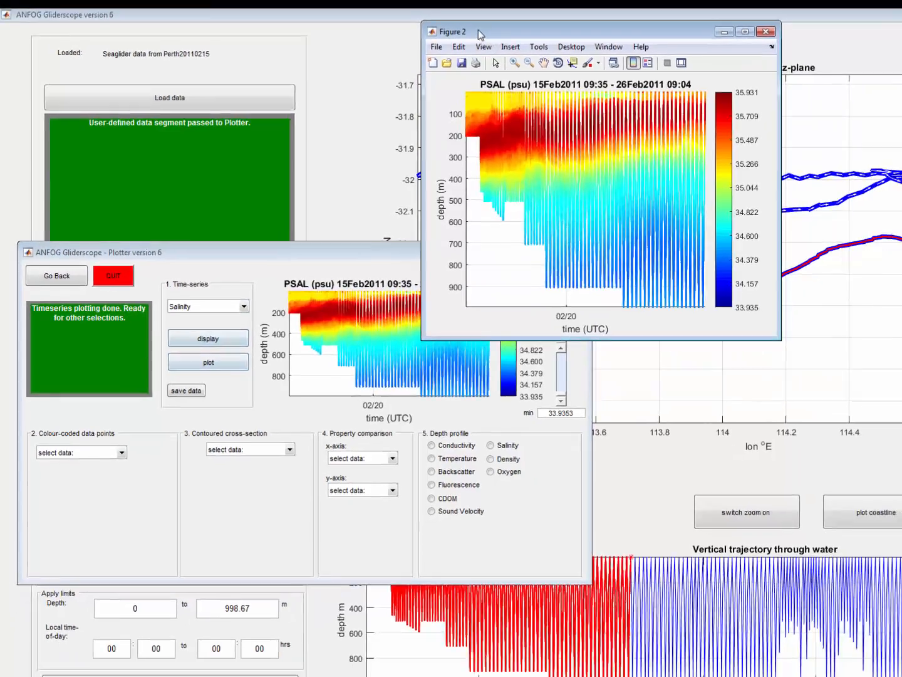
# - Place the salinity figure beside the temperature figure for comparison, and close both figures
pyautogui.moveTo(533, 18); pyautogui.dragTo(649, 72)
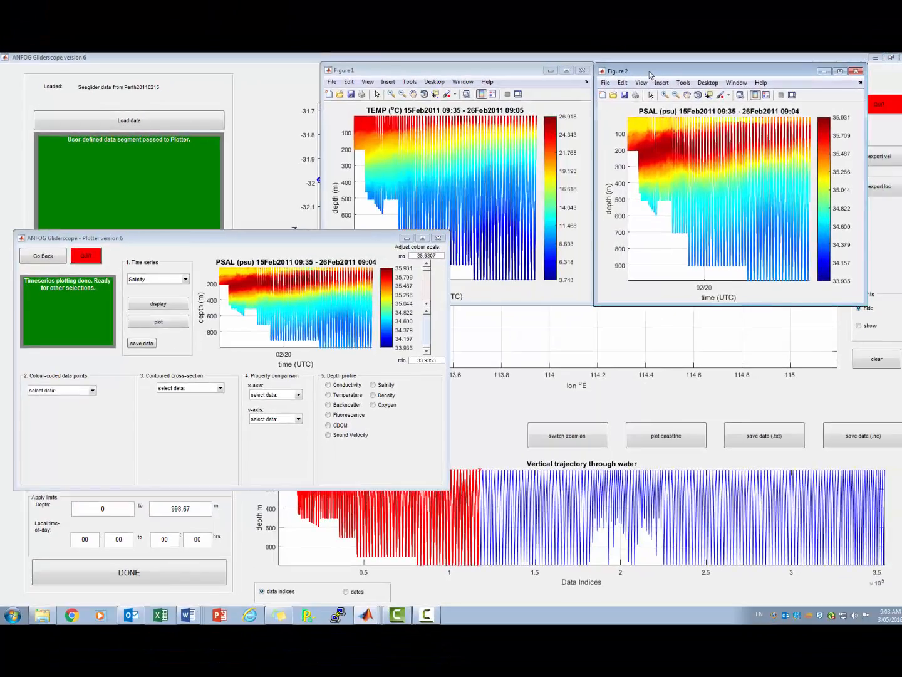
pyautogui.click(554, 289)
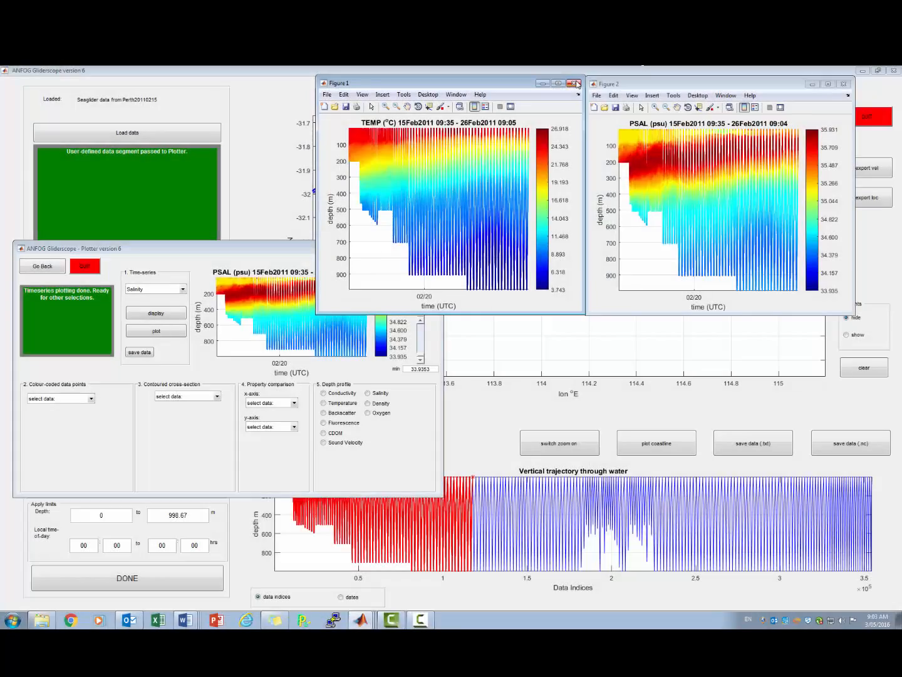
pyautogui.click(592, 74)
pyautogui.click(844, 83)
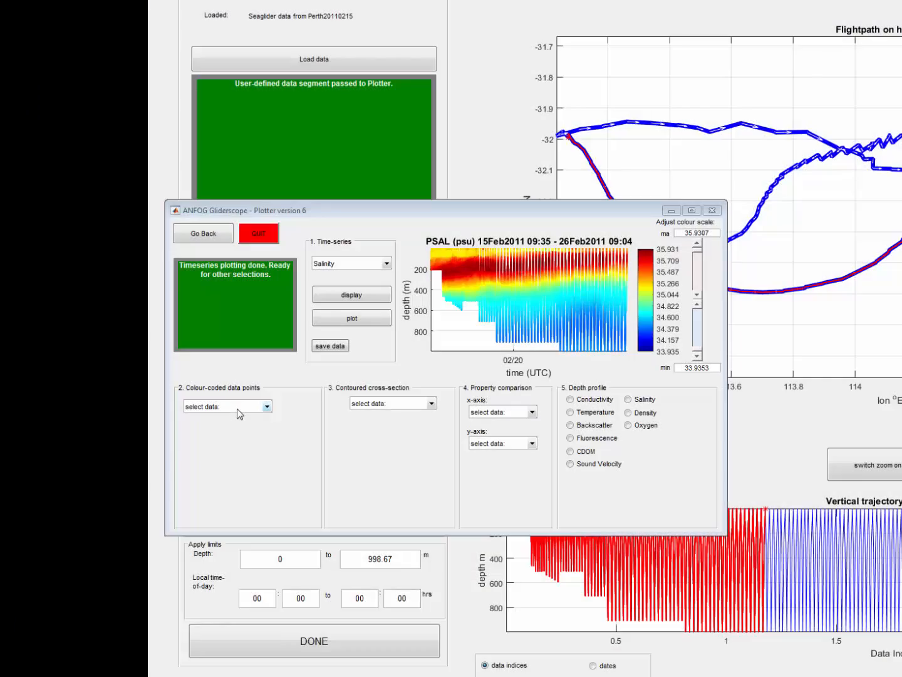
# - Display Temperature as colour-coded data points in 2-D view and plot them in a separate figure
pyautogui.click(268, 408)
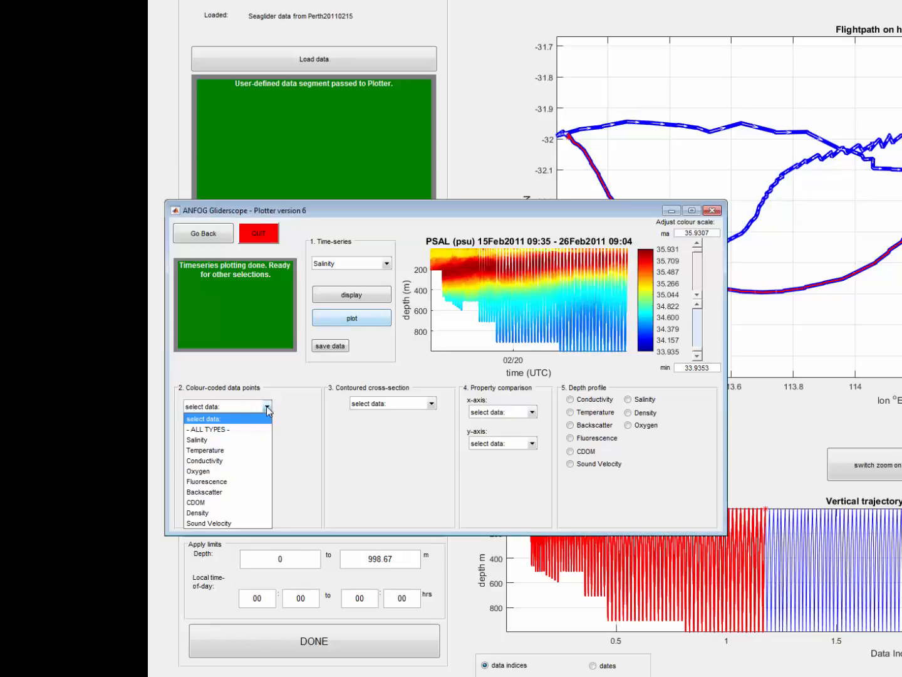
pyautogui.click(246, 450)
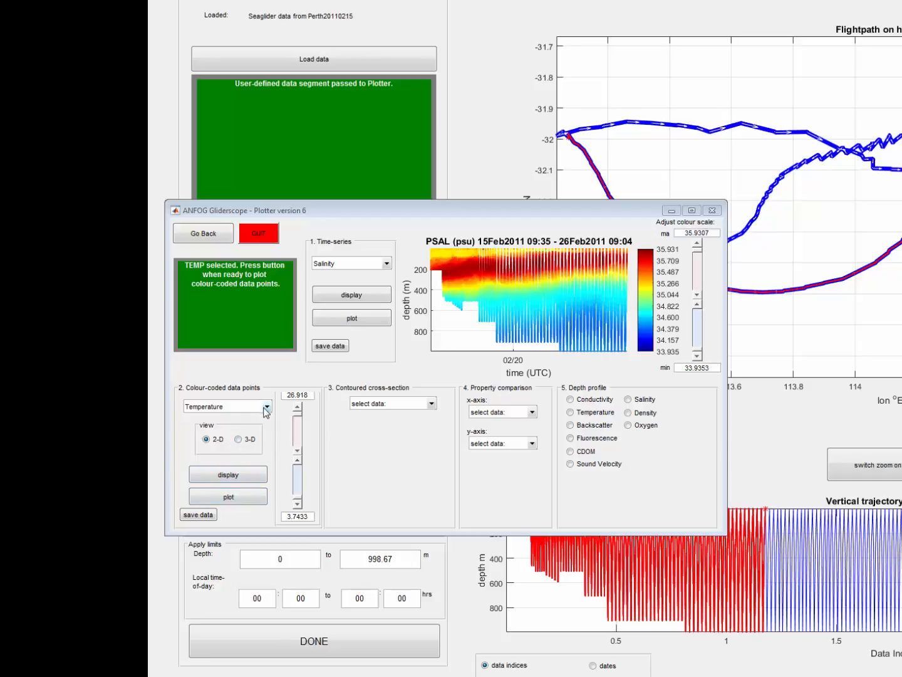
pyautogui.click(236, 476)
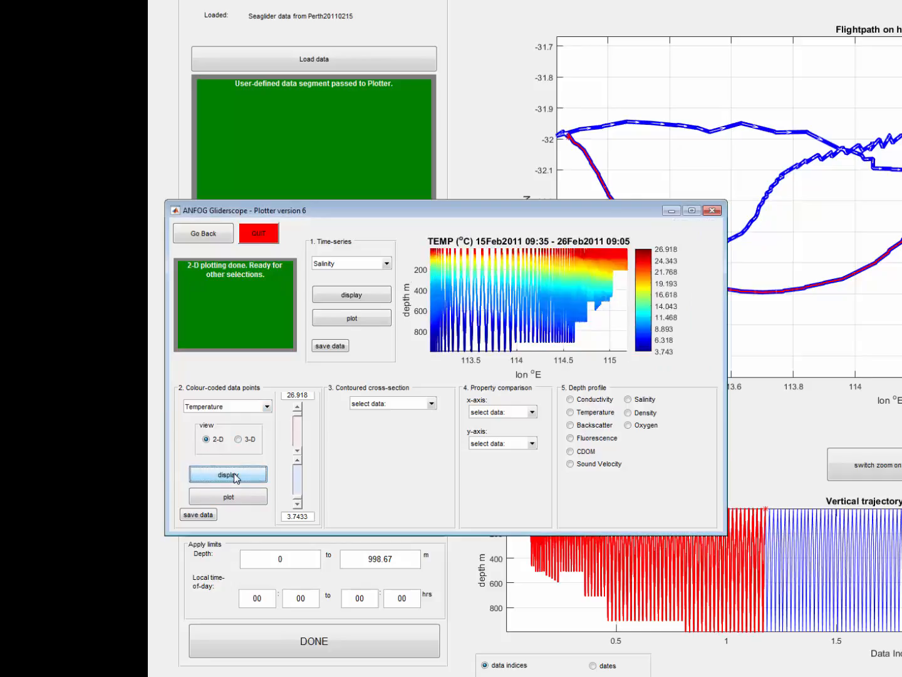
pyautogui.click(239, 496)
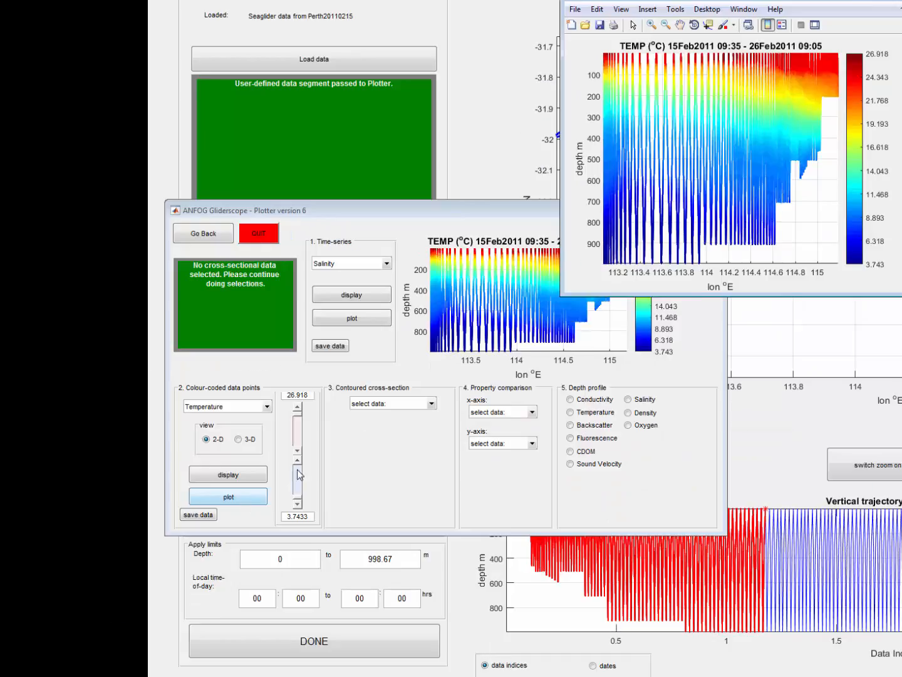
# - Display the contoured cross-section of Temperature with the default contour lines and colour bar, and plot it in a separate figure
pyautogui.click(431, 404)
pyautogui.click(426, 447)
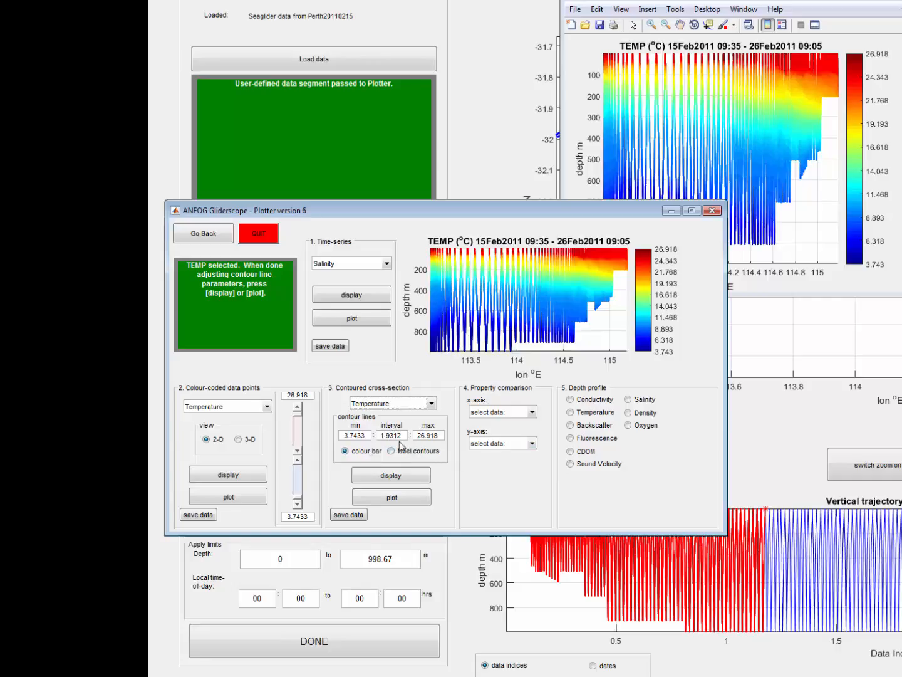
pyautogui.click(404, 477)
pyautogui.click(407, 497)
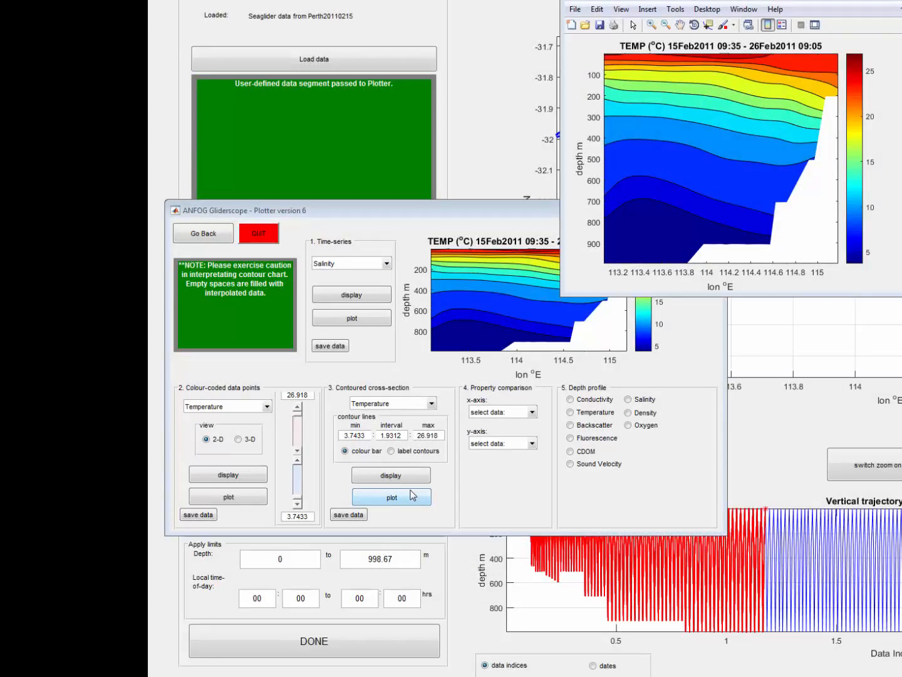
# - Plot a property comparison with Salinity on the x-axis and Temperature on the y-axis
pyautogui.click(532, 412)
pyautogui.click(526, 433)
pyautogui.click(530, 444)
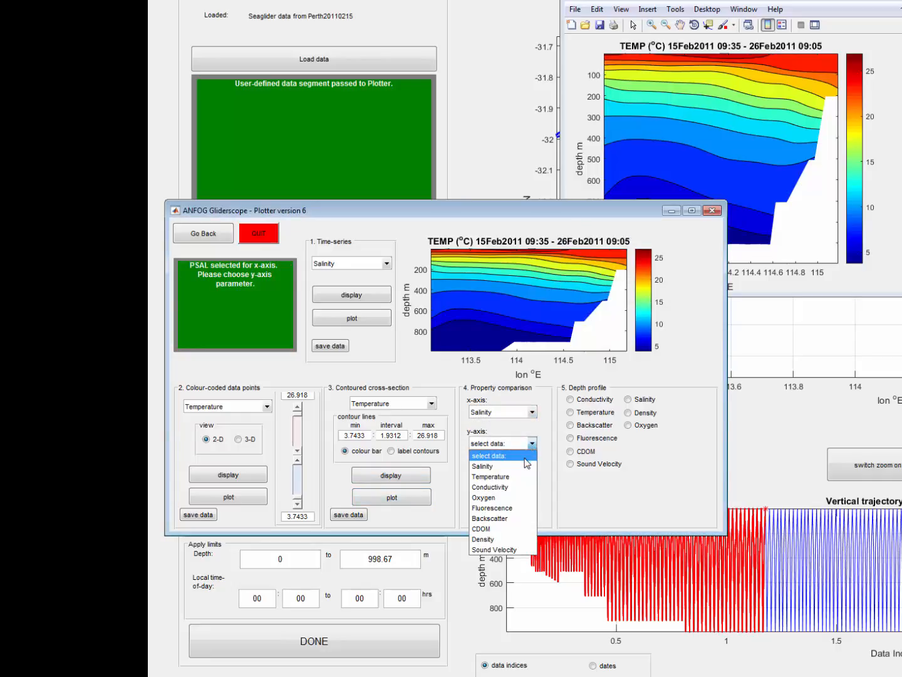
pyautogui.click(527, 476)
pyautogui.click(507, 496)
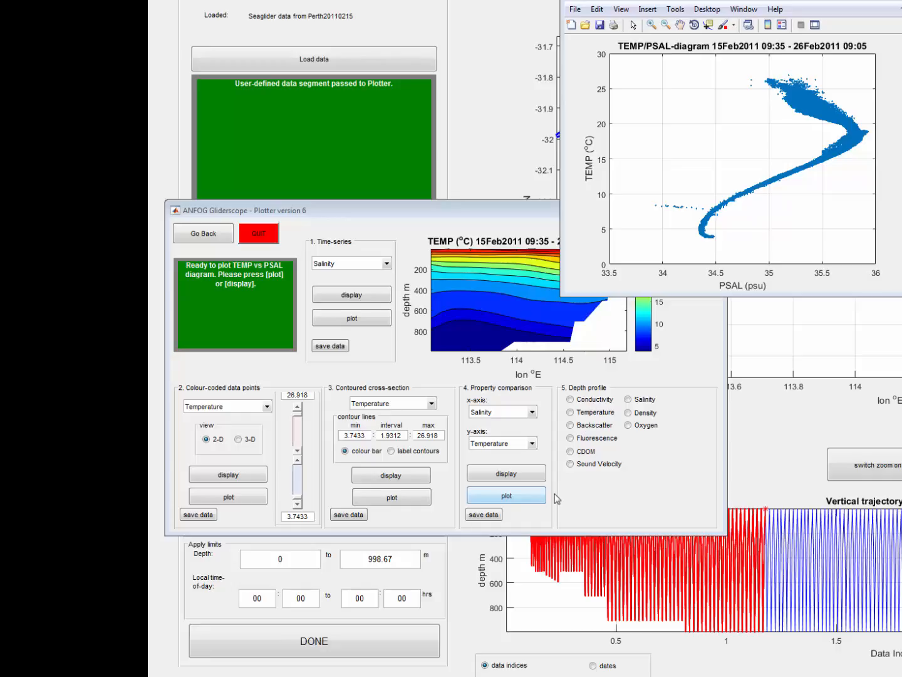
# - Plot a combined depth profile of Temperature and Fluorescence in a separate figure
pyautogui.click(571, 413)
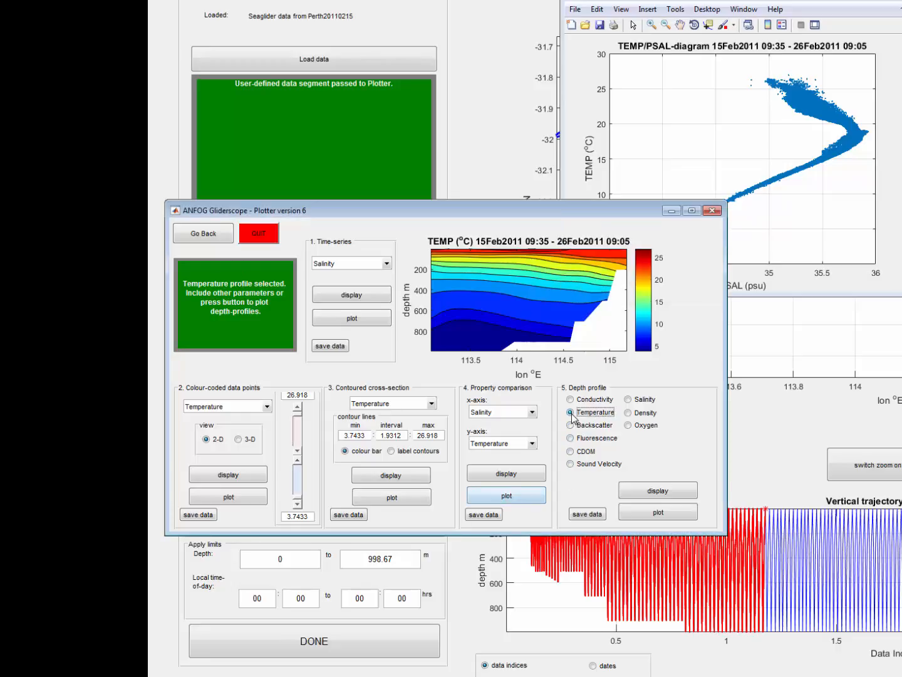
pyautogui.click(571, 438)
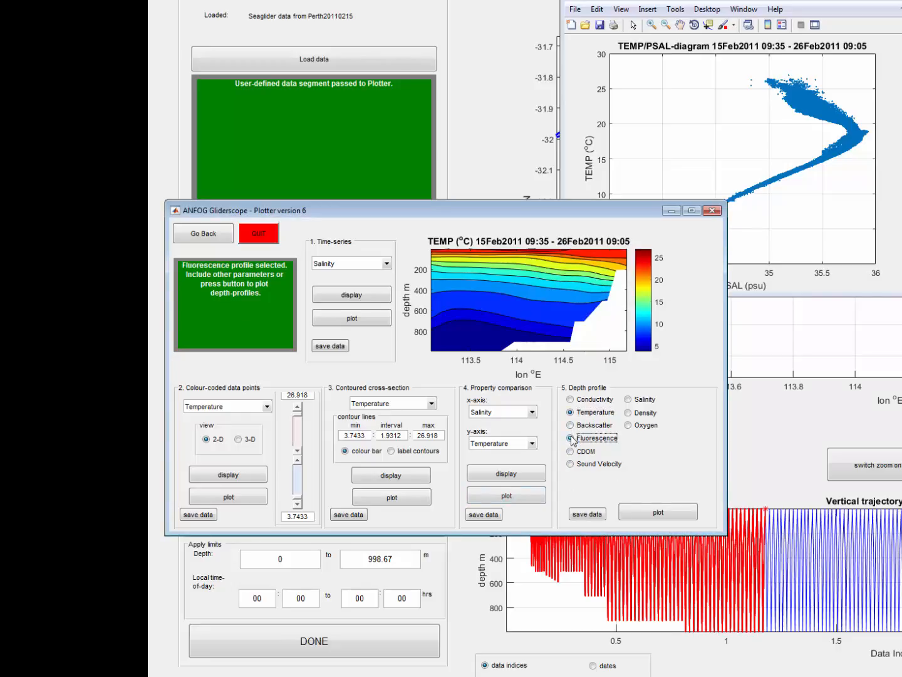
pyautogui.click(658, 513)
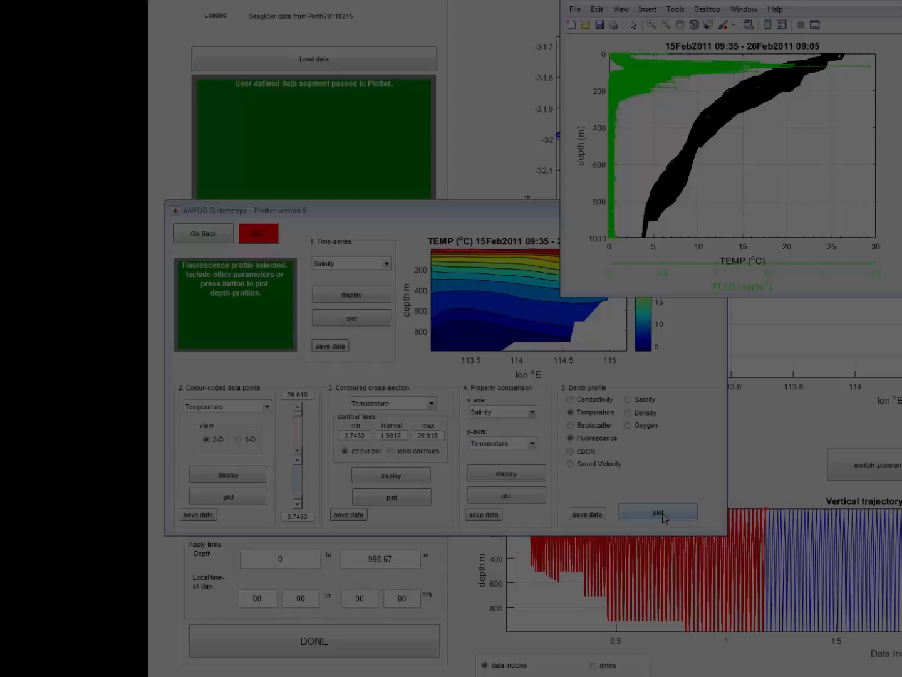